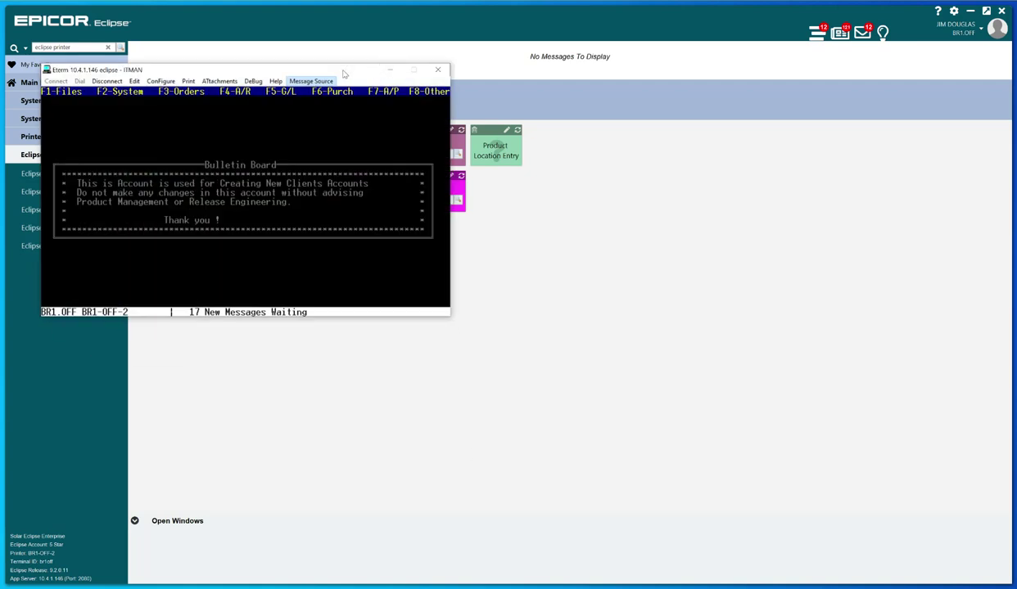
Step: Move the Eterm terminal window to the screen centre so the Eclipse home tiles show
left_click_drag(343, 74, 579, 228)
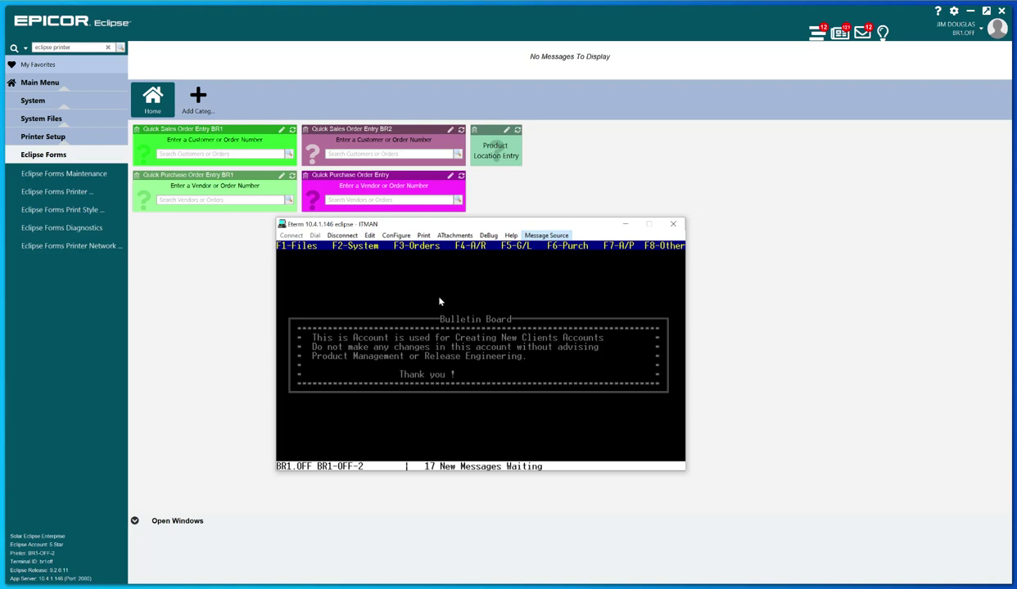
Step: List all terminal IDs with branches and locations via F2-System > System Files > Terminal Setup
key("F2")
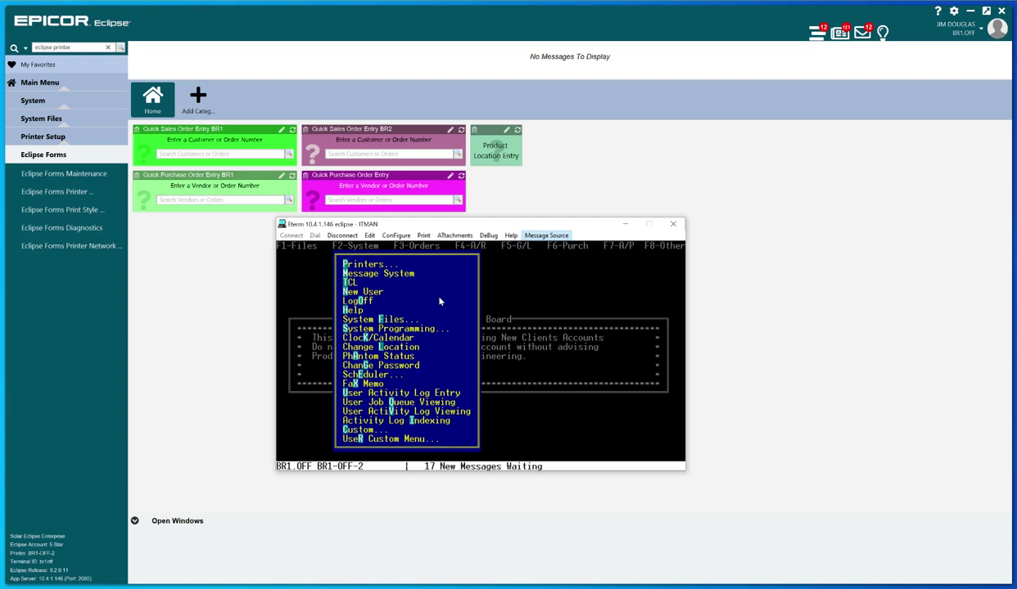
key("f")
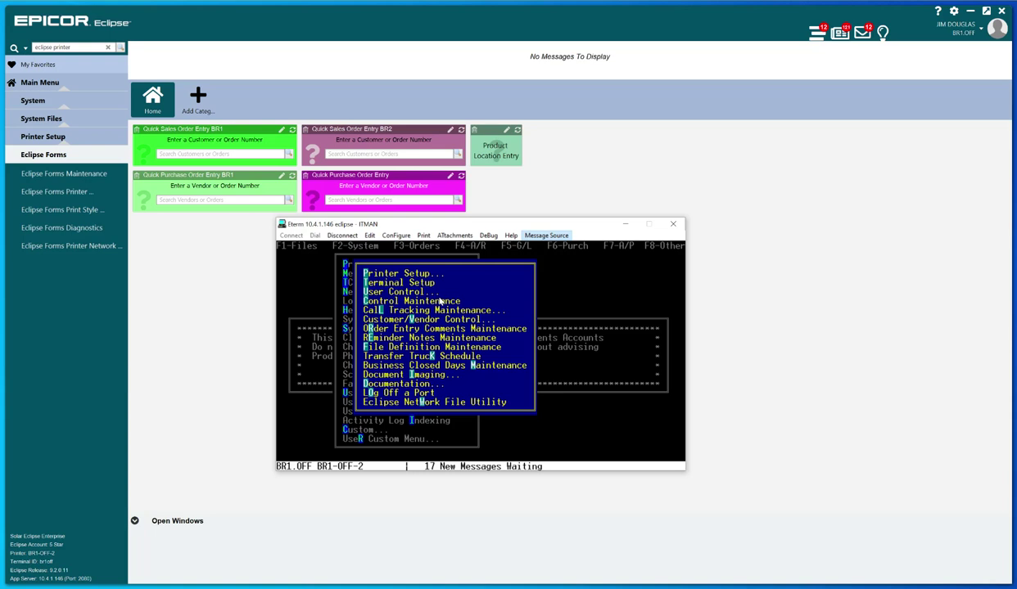
key("t")
key("Return")
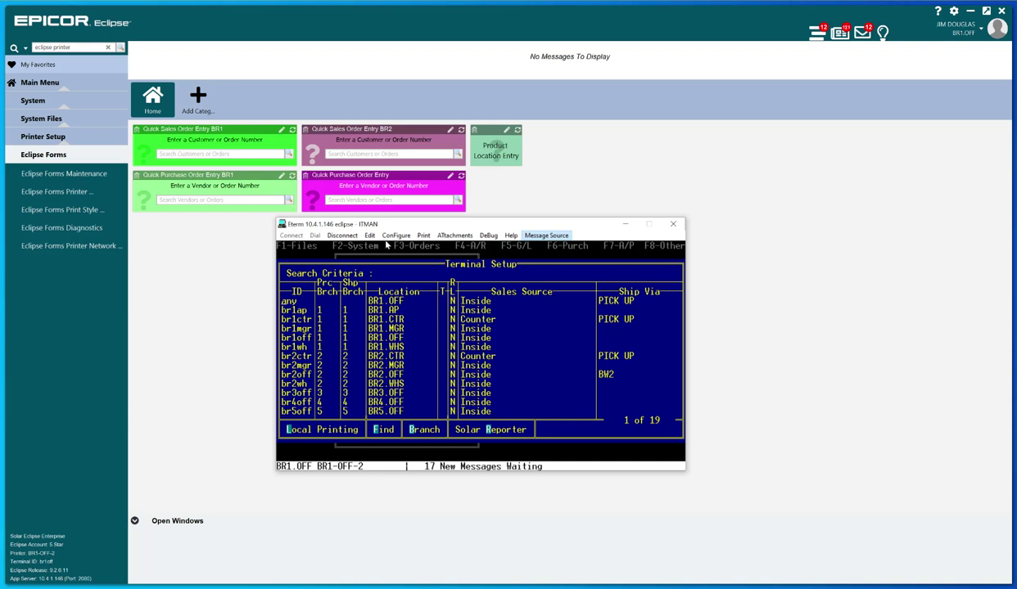
left_click(396, 236)
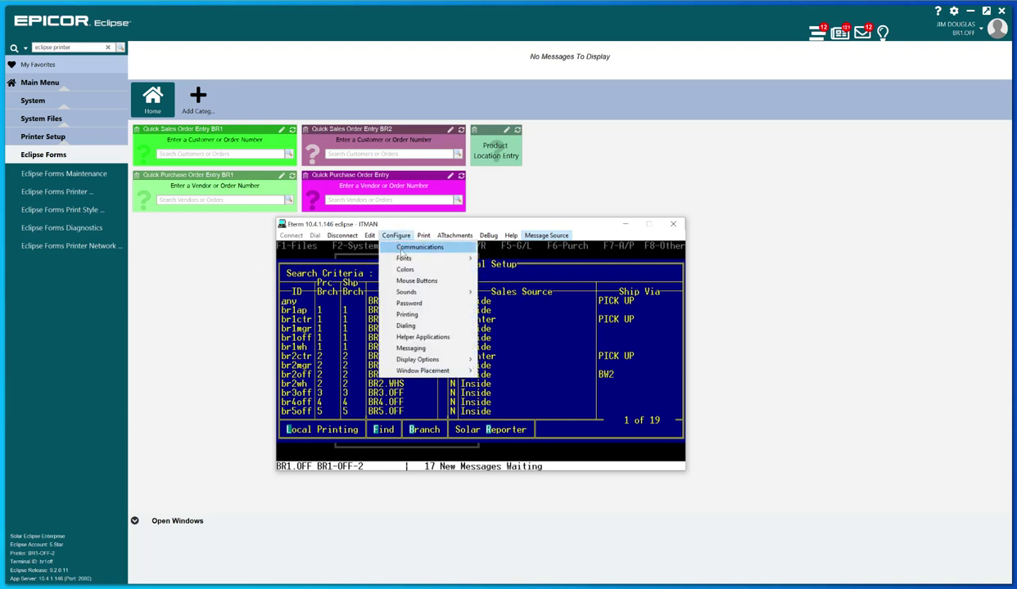
left_click(391, 248)
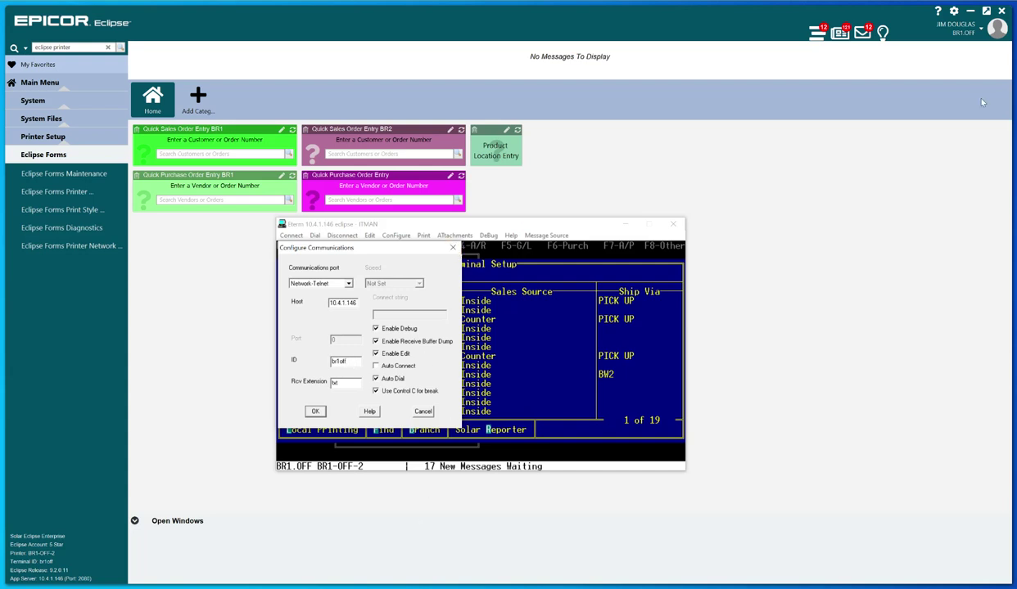
left_click(452, 247)
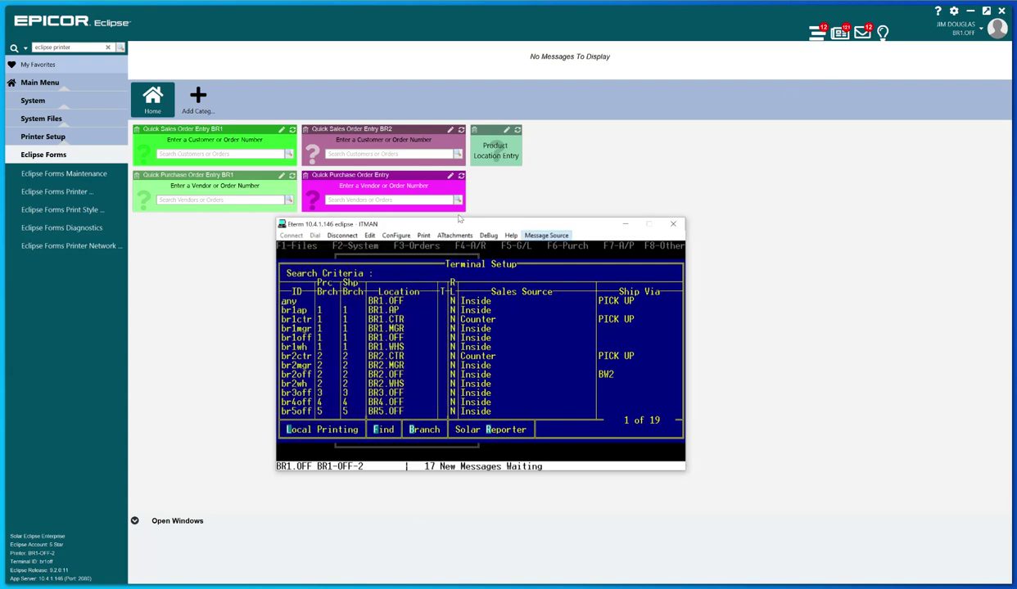
left_click(952, 13)
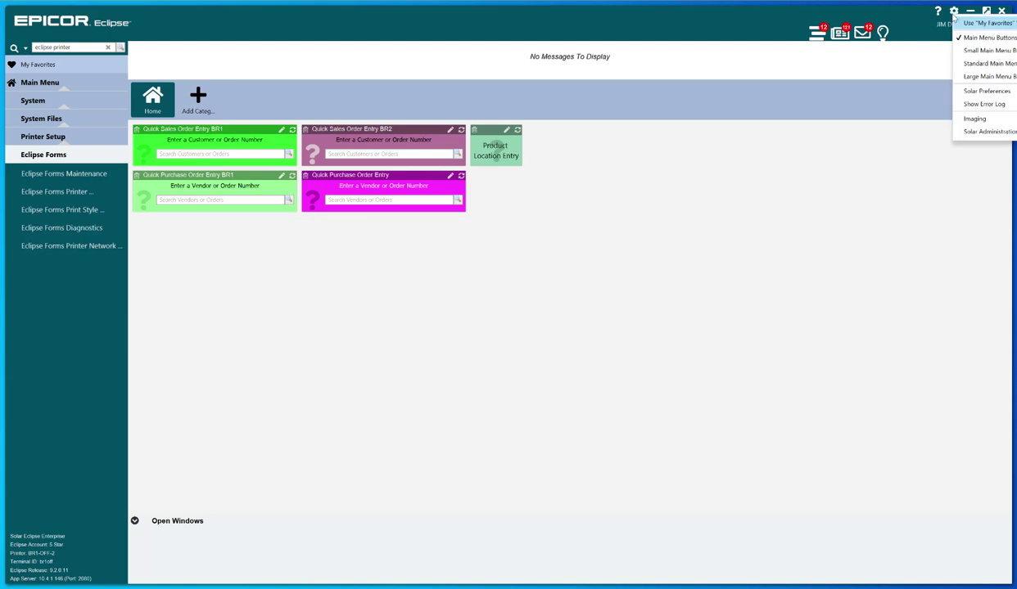
left_click(976, 92)
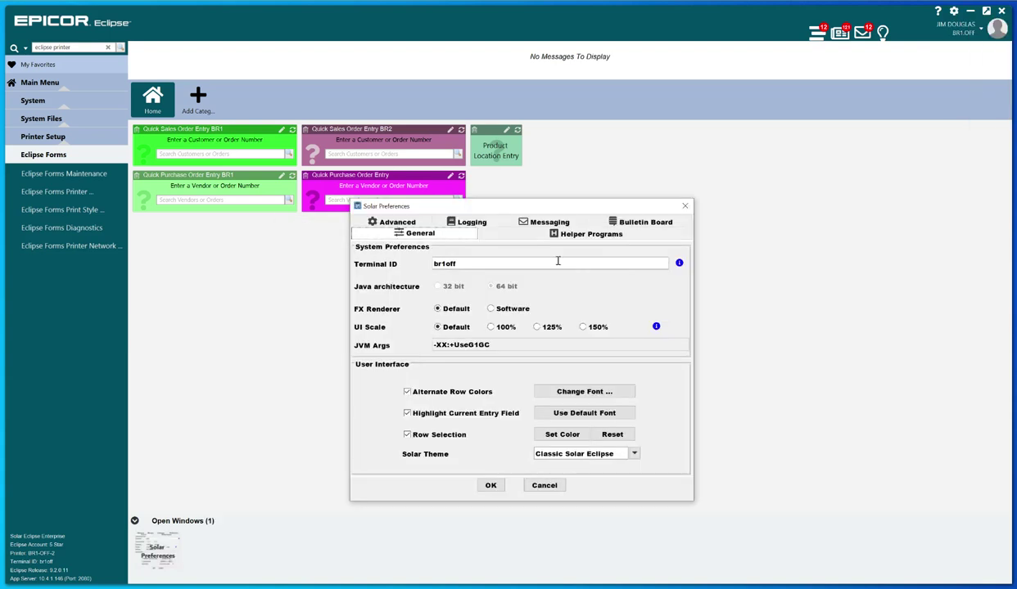
left_click(542, 483)
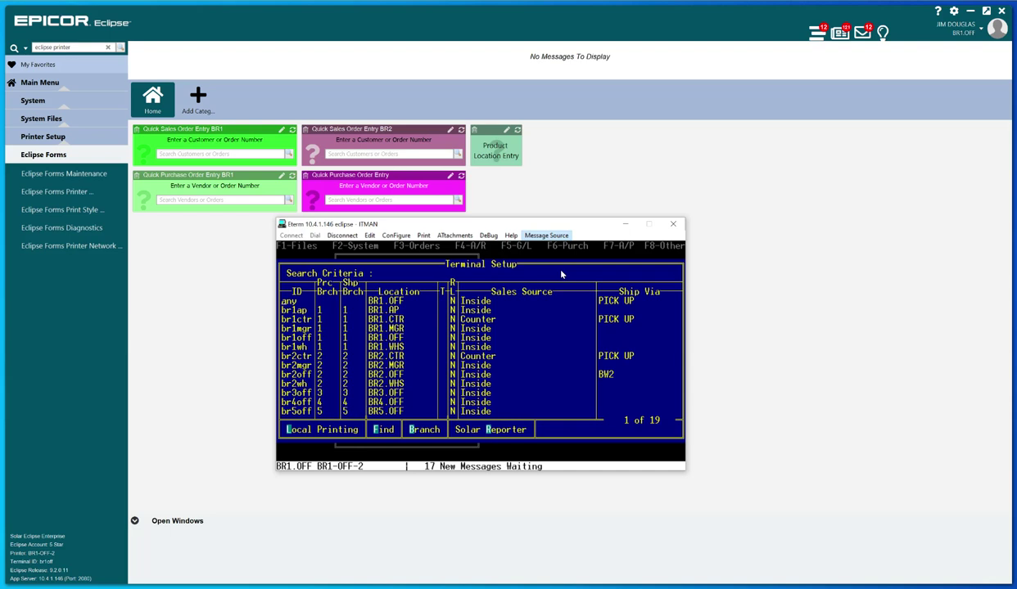
Step: Exit Terminal Setup and back out of the System Files and F2-System menus to the Bulletin Board
key("Escape")
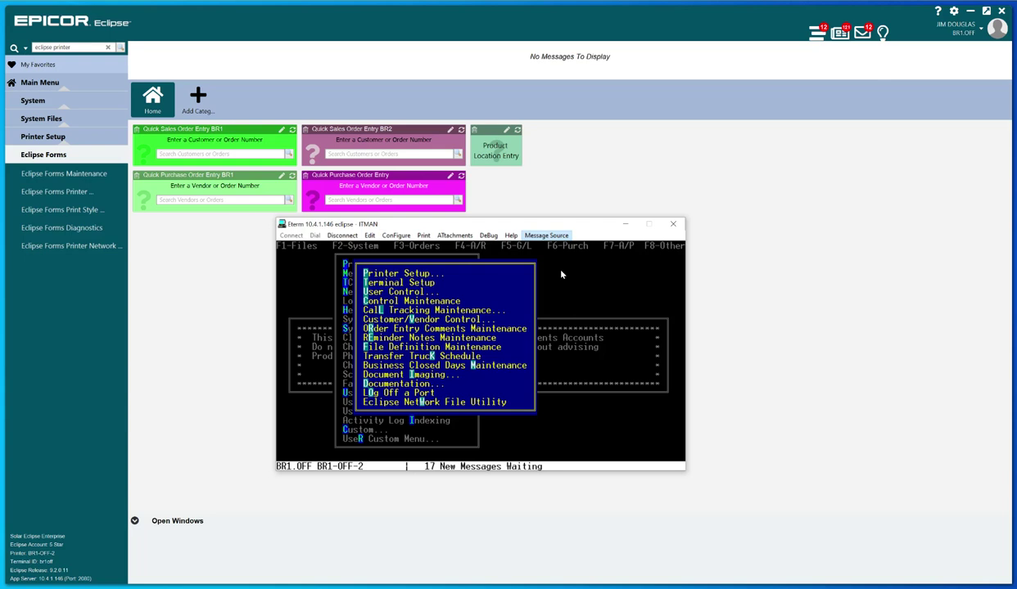
key("Escape")
key("Escape")
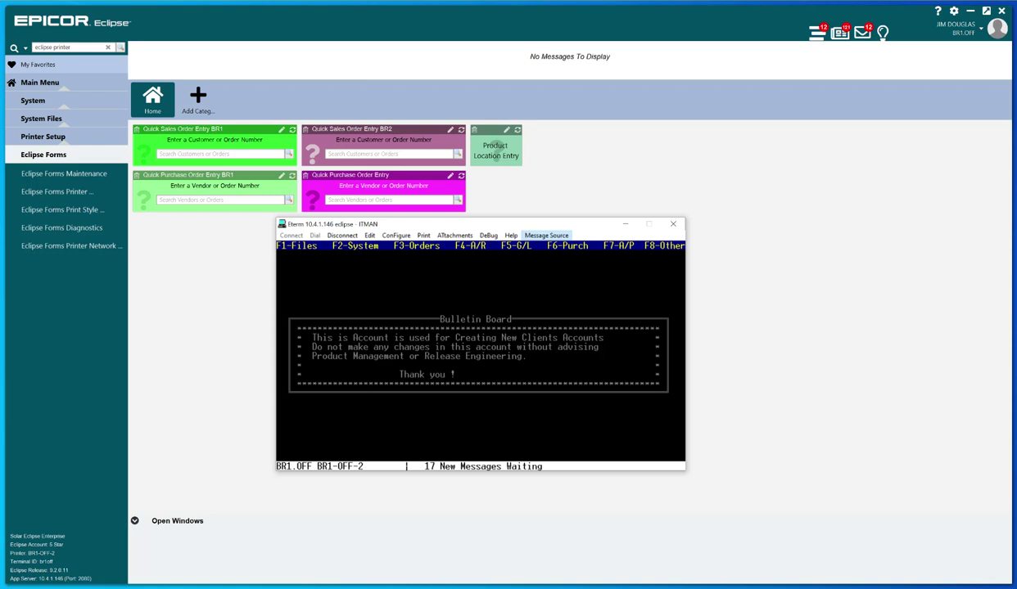
Step: In the PuTTY root session, select the 'lp10: socket://lp10' line of the lpstat -s output
key("alt+Tab")
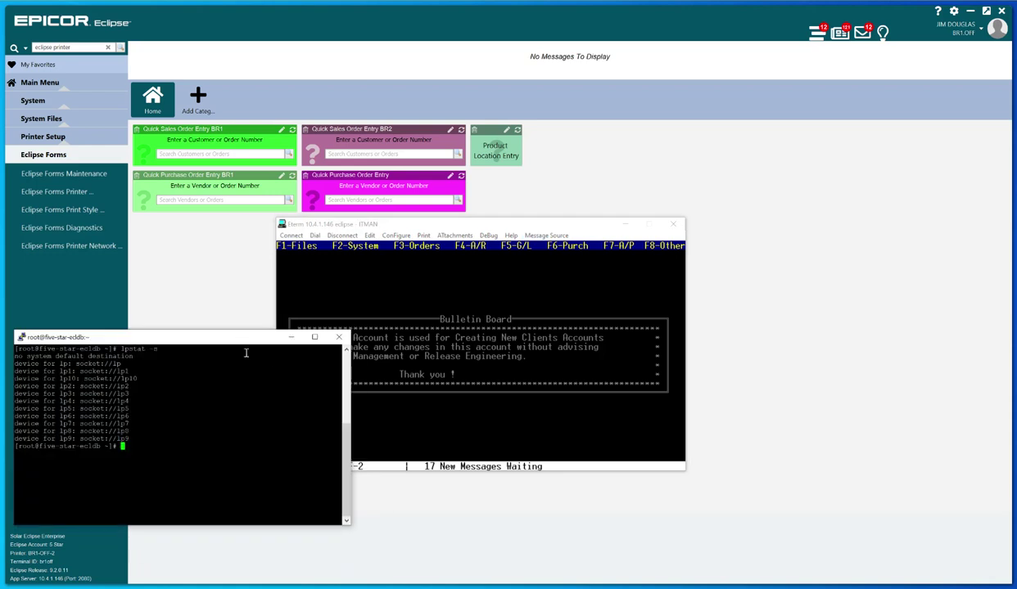
left_click_drag(237, 341, 374, 229)
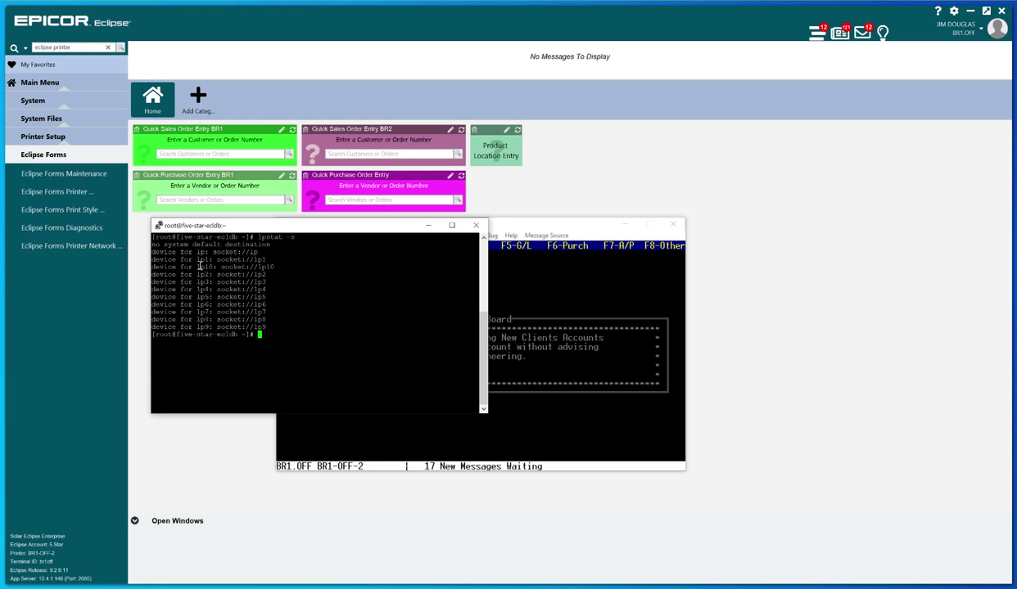
left_click_drag(196, 267, 282, 267)
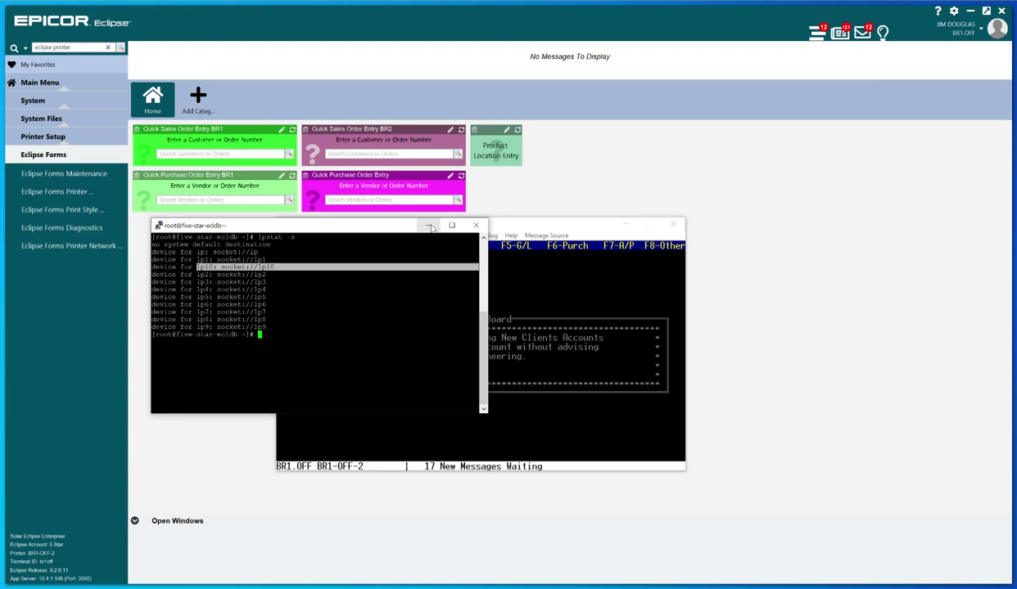
Step: Hide the root and Eterm terminal windows and bring the Remote Desktop session with msg-out forward
left_click(429, 226)
left_click(628, 225)
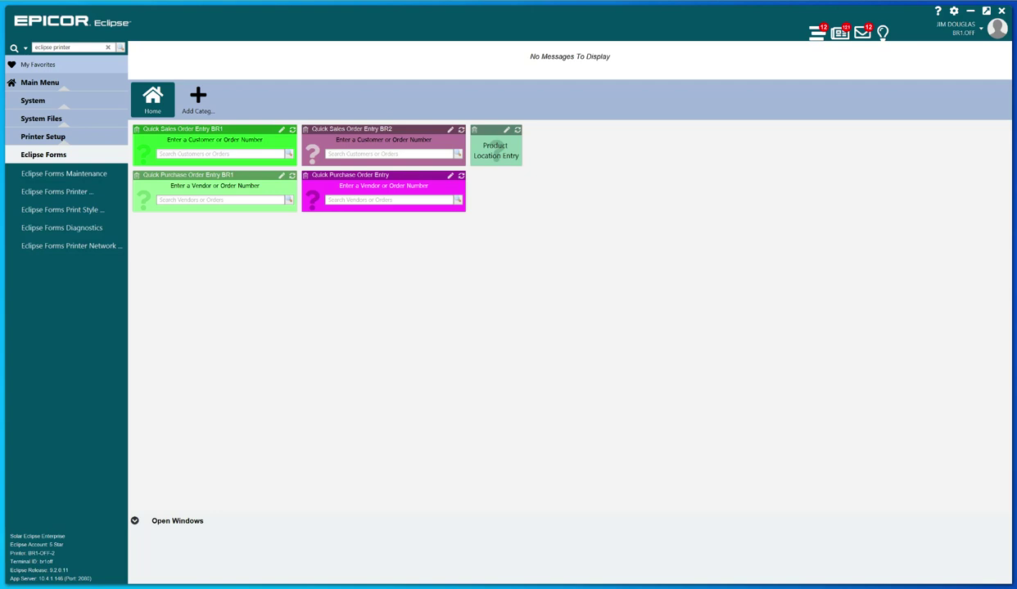
key("alt+Tab")
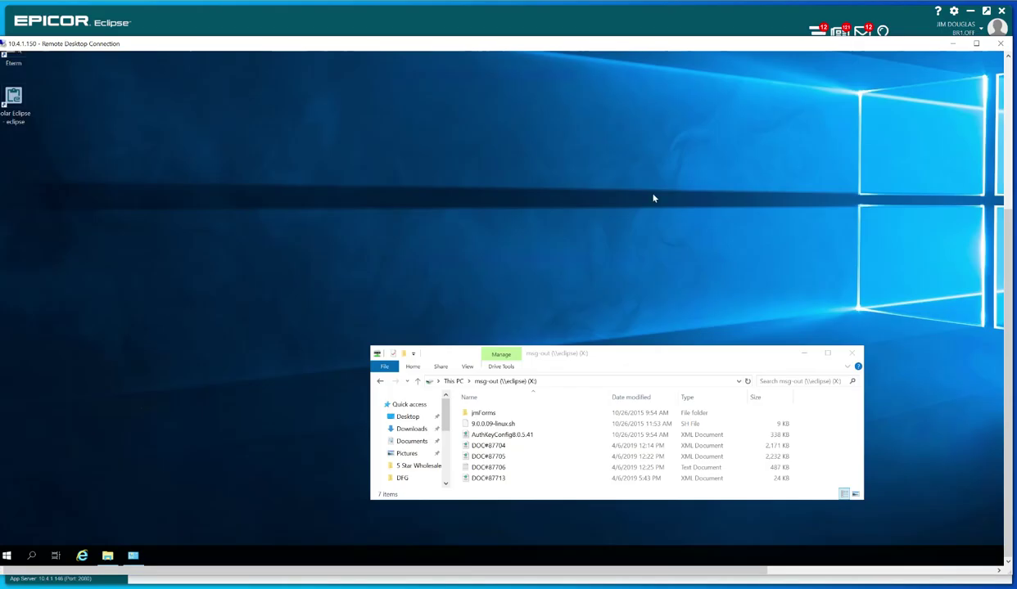
Step: Open the server's Devices and Printers and enlarge it to show all 17 printers
left_click(133, 555)
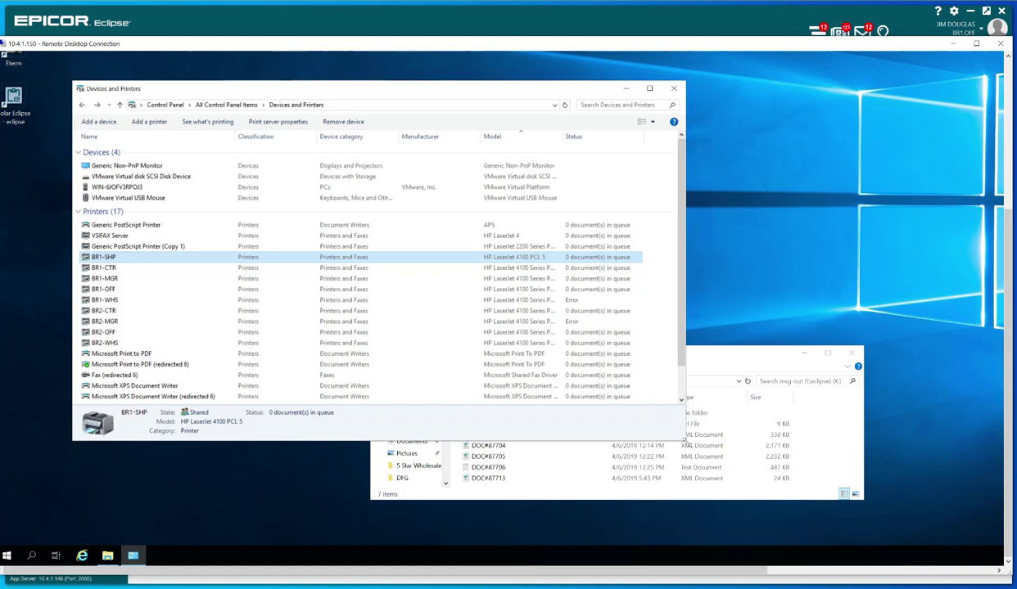
left_click_drag(837, 461, 885, 508)
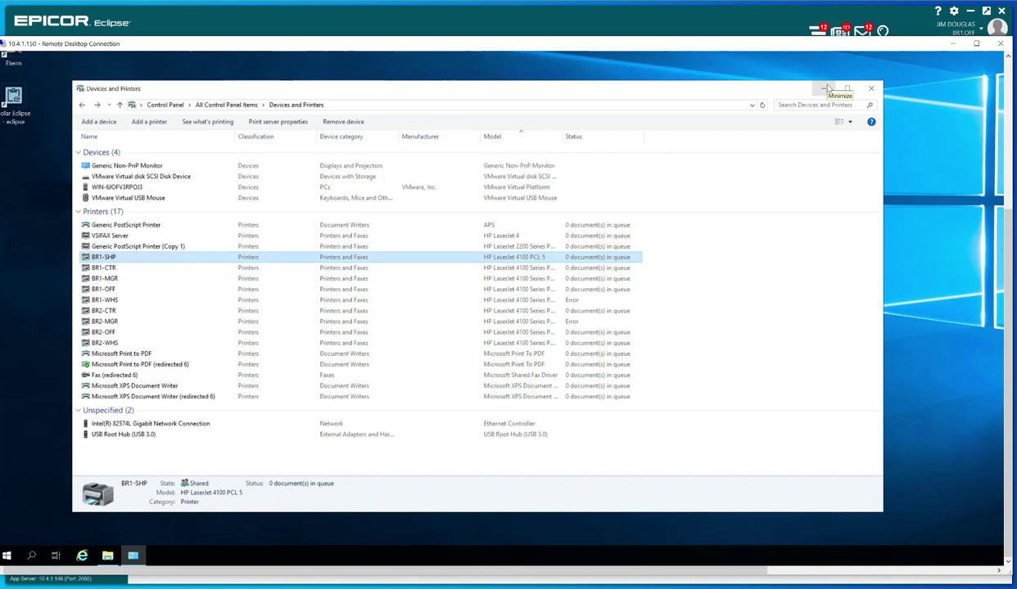
Step: Minimize Devices and Printers, return to the msg-out drive, then bring Devices and Printers back
left_click(825, 87)
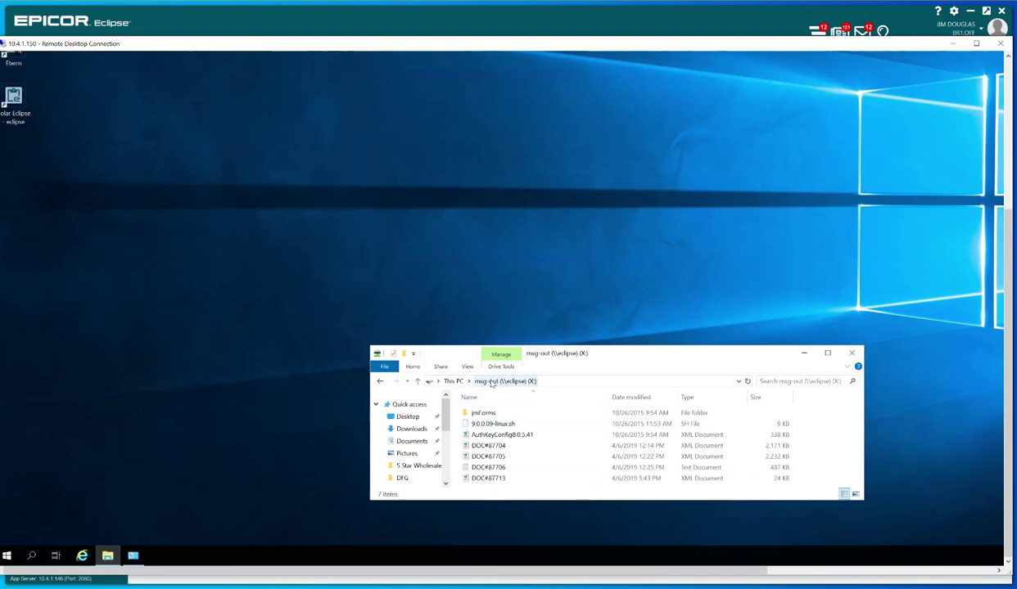
left_click(492, 382)
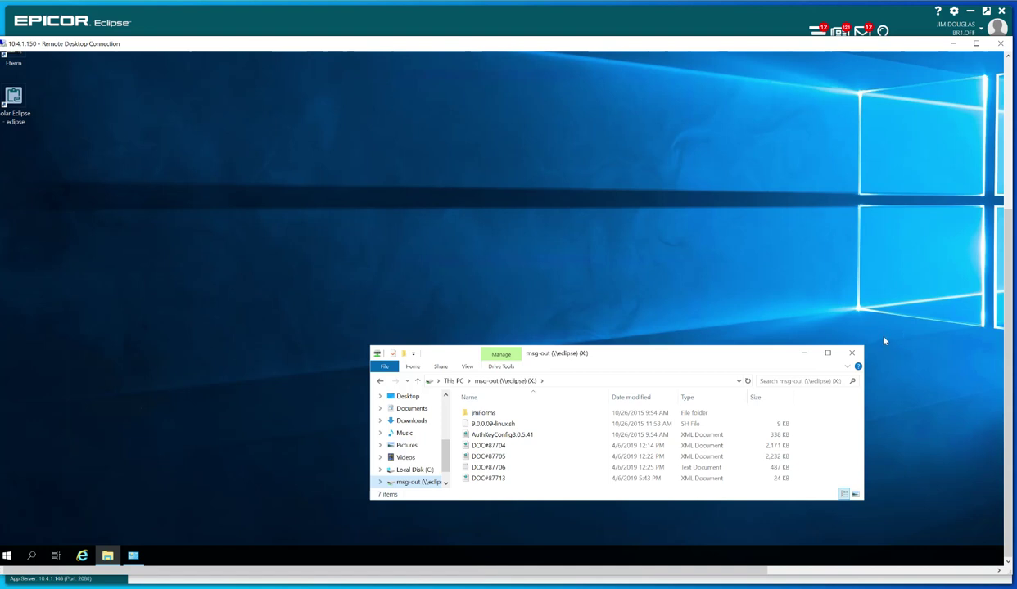
left_click(133, 556)
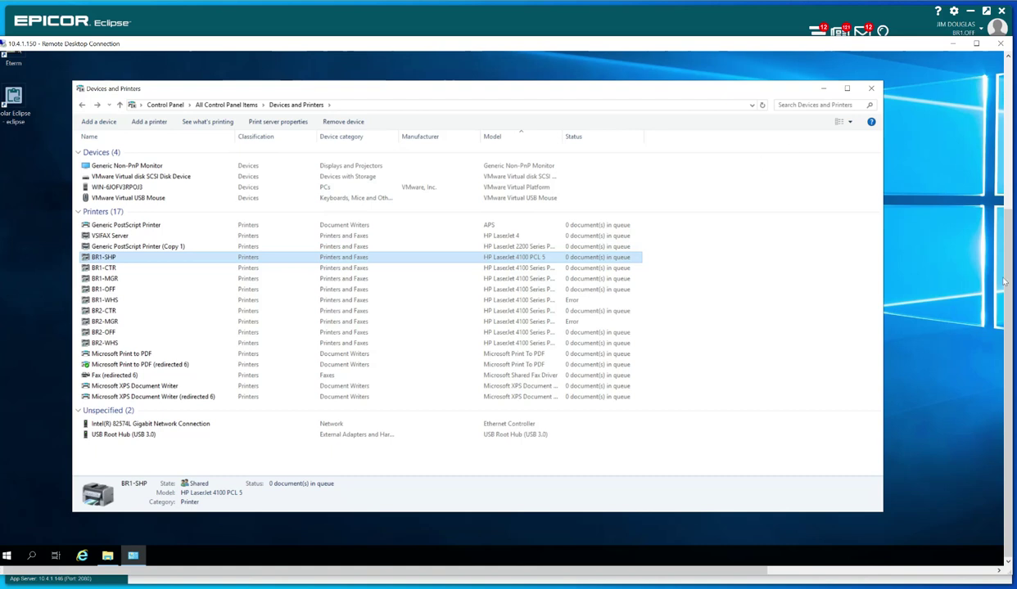
Step: Minimize the Remote Desktop window to return to the Epicor Eclipse home screen
left_click(951, 44)
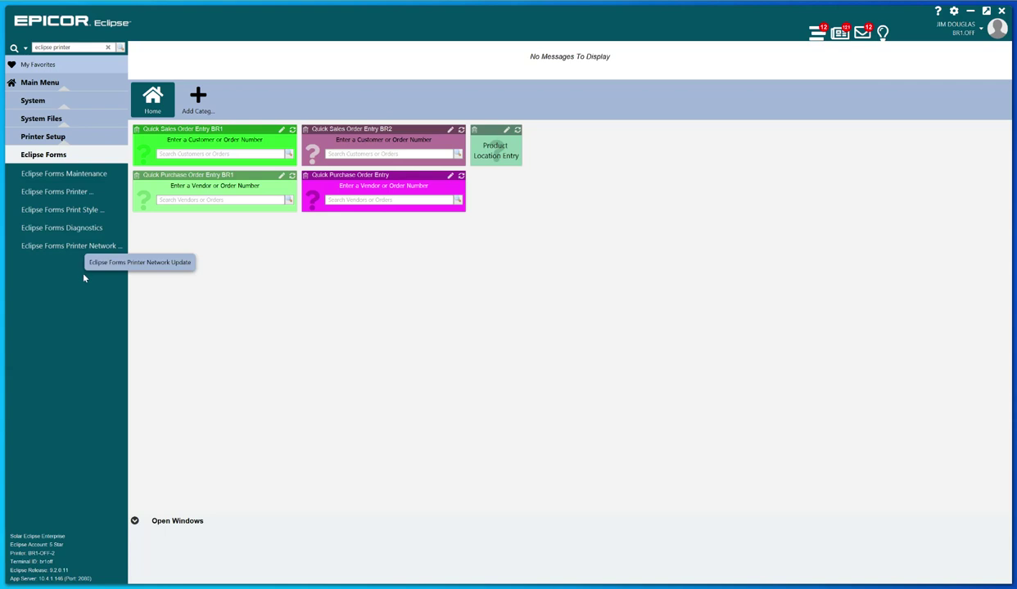
Step: Choose Eclipse Forms Printer Maintenance from the Eclipse Forms sidebar menu
left_click(72, 193)
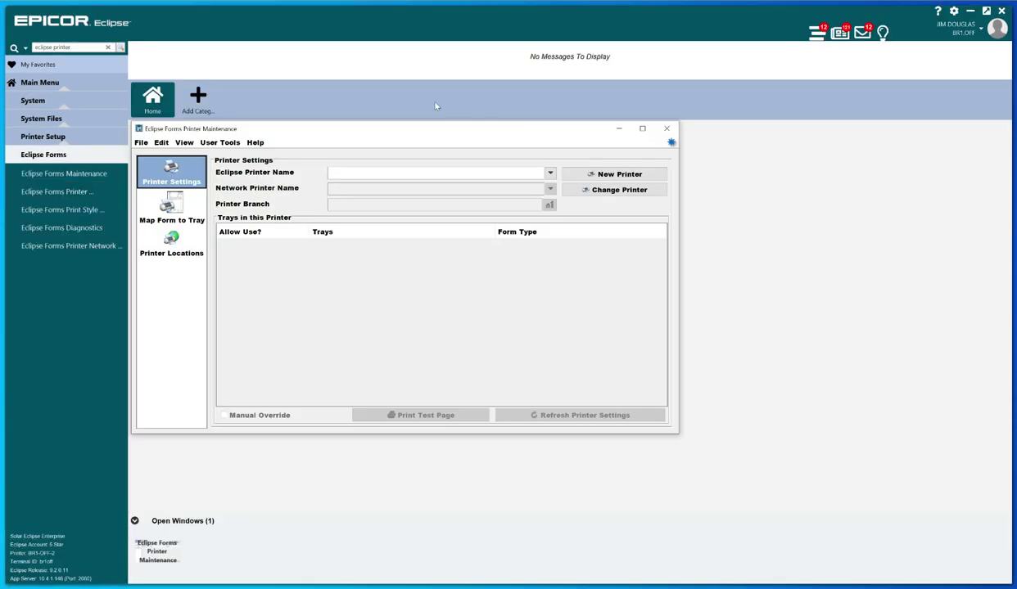
Step: Load printer BR1-OFF to review its allowed Tray 2 and Tray 3, then close the window
left_click_drag(442, 127, 496, 141)
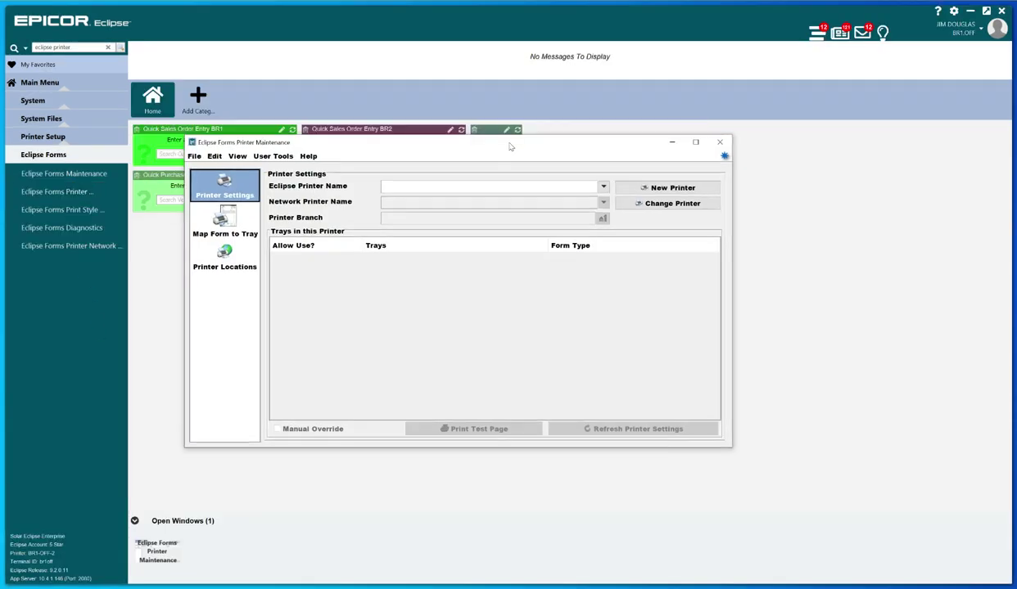
left_click(604, 188)
left_click(409, 218)
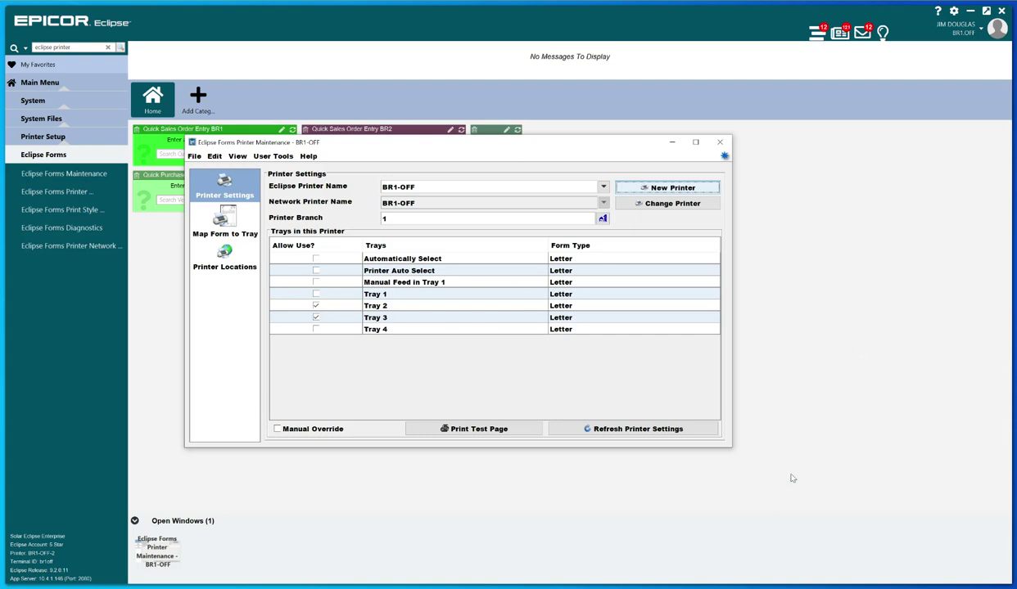
left_click(716, 142)
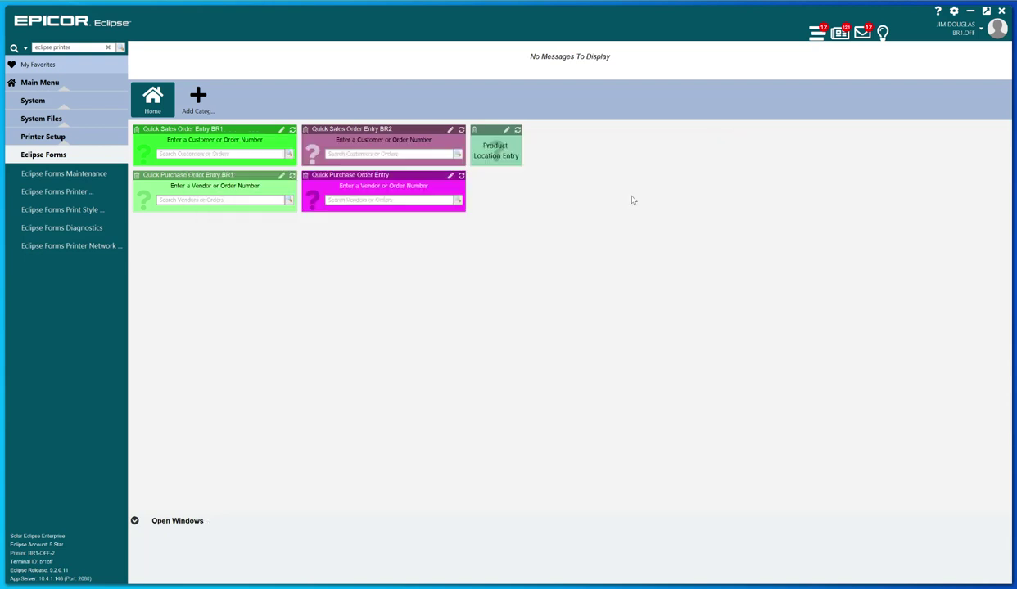
Step: Review Forms Maintenance's Form Types, Email Settings and Default Settings, then return to Printer Maintenance's Map Form to Tray page
left_click(91, 175)
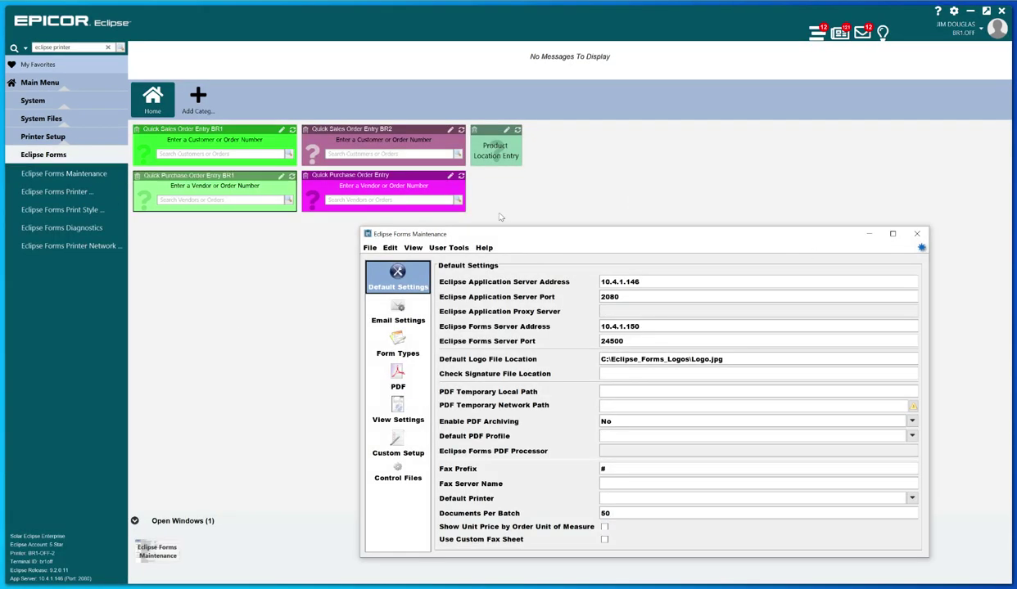
left_click_drag(753, 236, 686, 144)
left_click(332, 249)
left_click(324, 225)
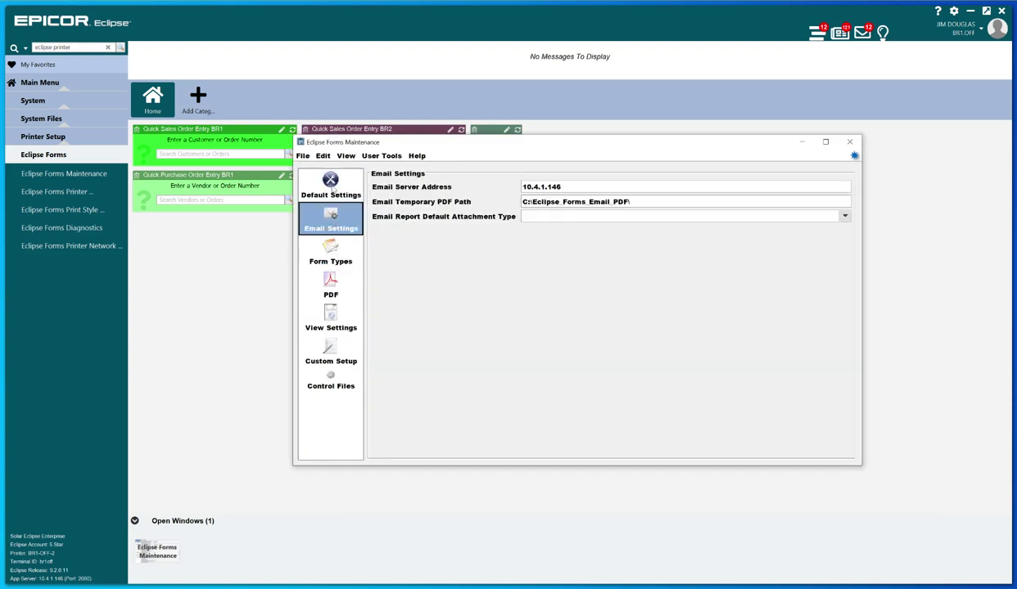
left_click(332, 189)
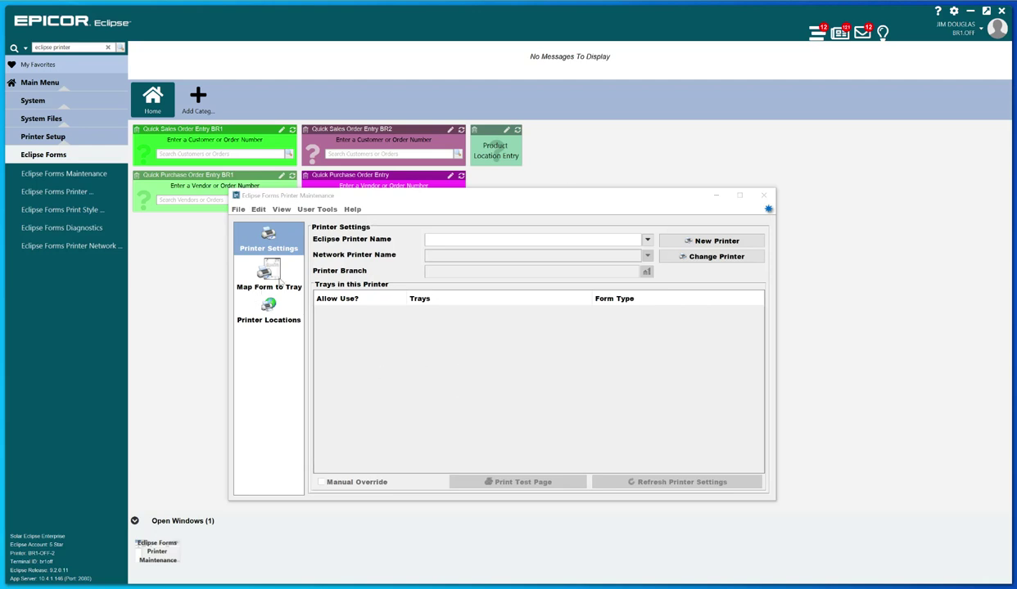
left_click(273, 273)
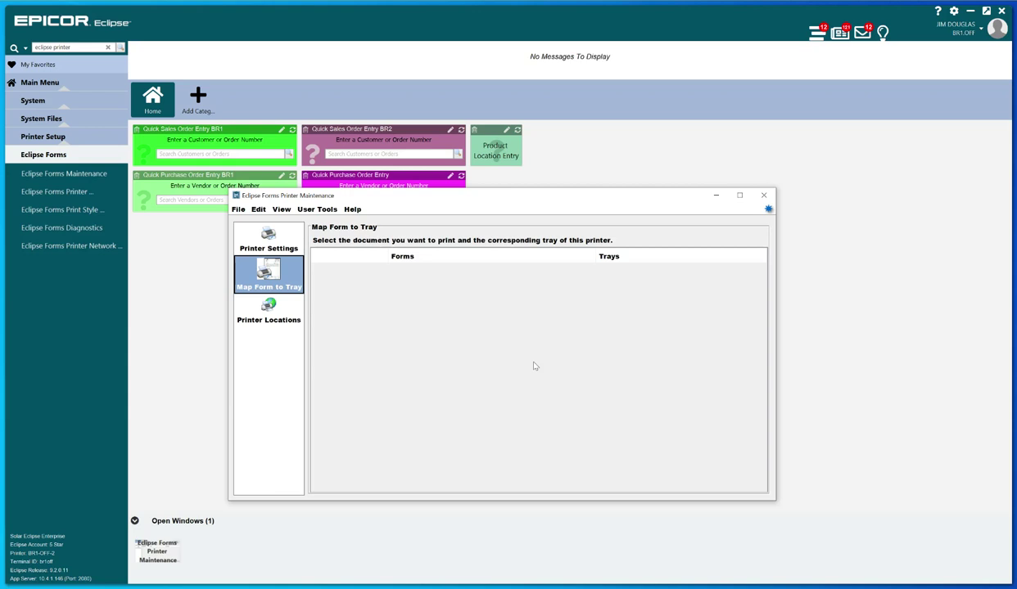
Step: Return to the Printer Settings view showing BR2-OFF for branch 2 with Trays 2 and 3 allowed
left_click(287, 238)
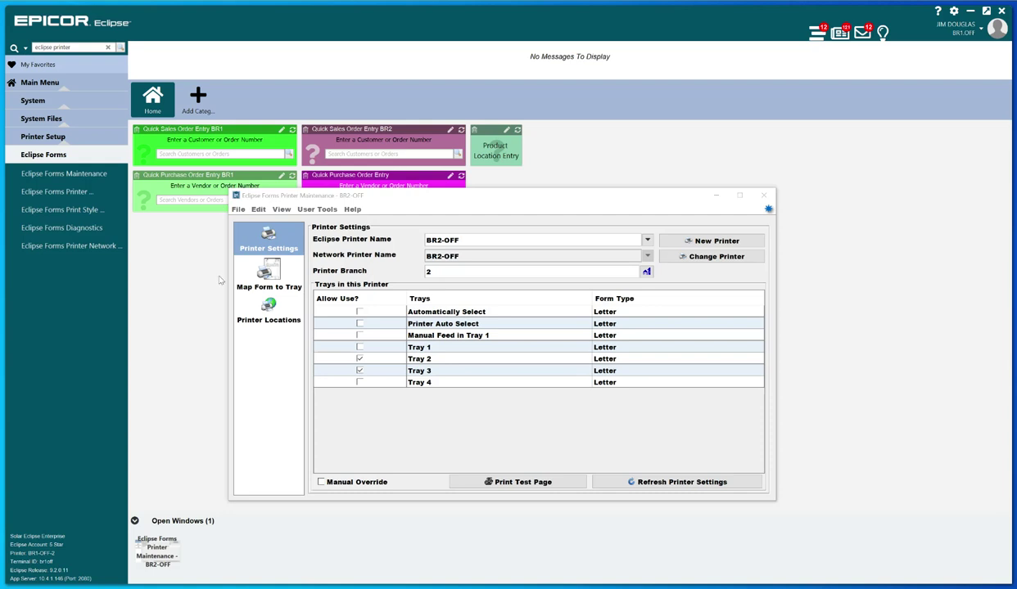
Step: Show BR2-OFF's Map Form to Tray list scrolled down to the Transfer forms, currently on Tray 3
left_click(281, 285)
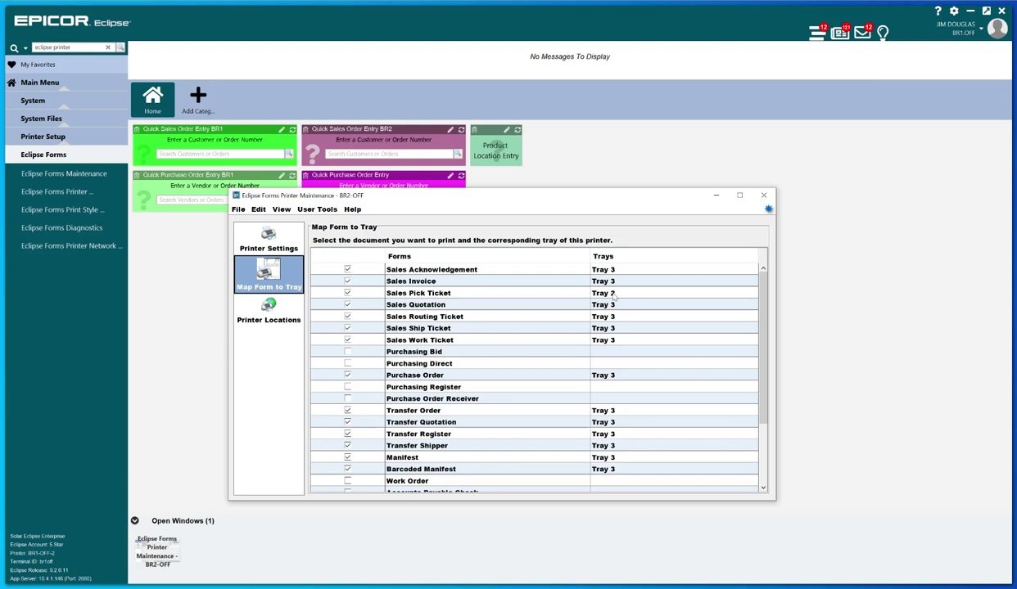
scroll(613, 296, "down", 1)
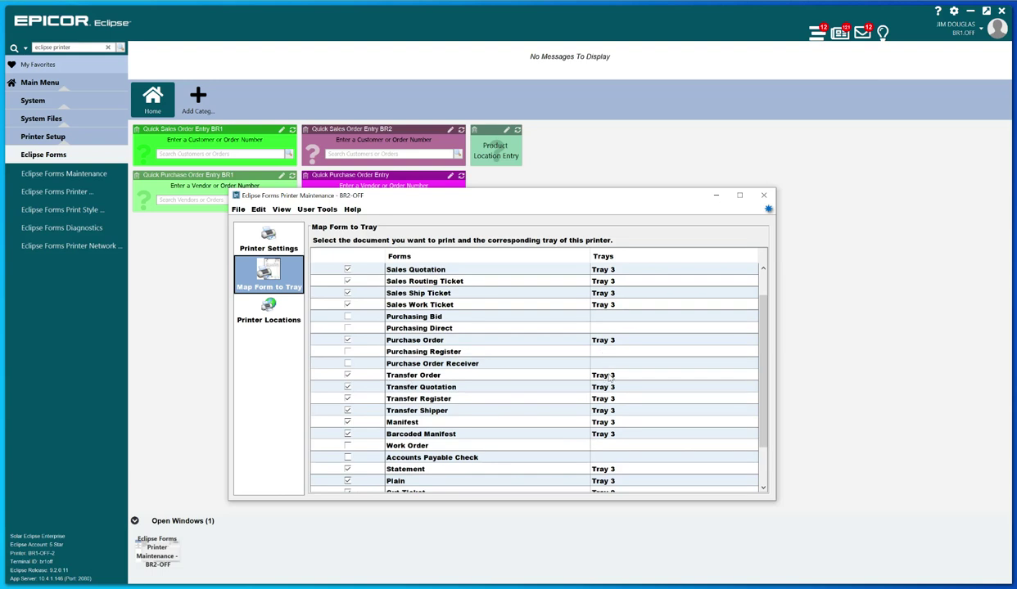
left_click(611, 375)
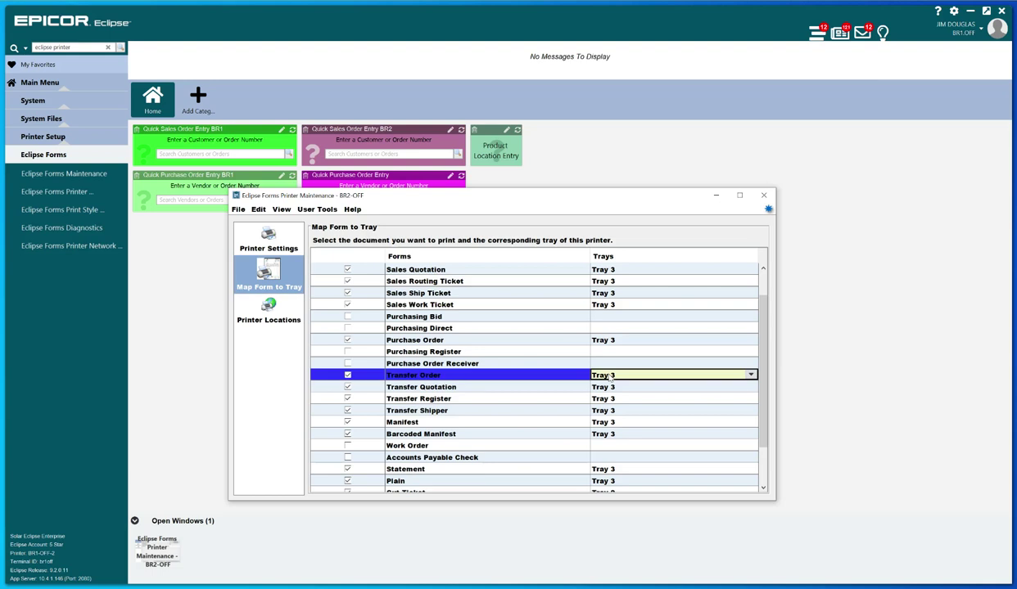
Step: Set the Transfer Order and Transfer Quotation forms to Tray 2
left_click(729, 376)
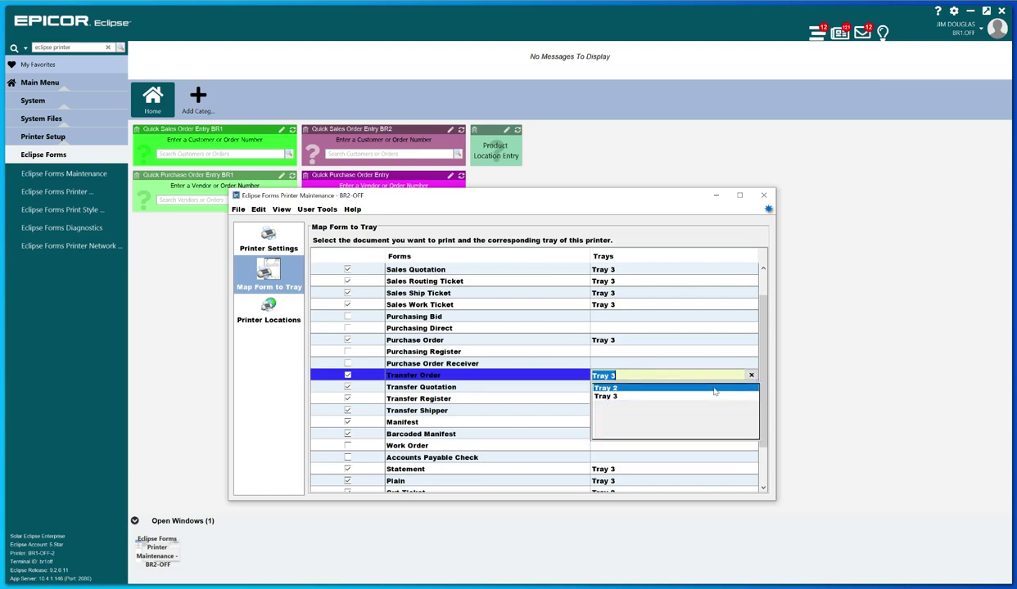
left_click(696, 387)
left_click(739, 389)
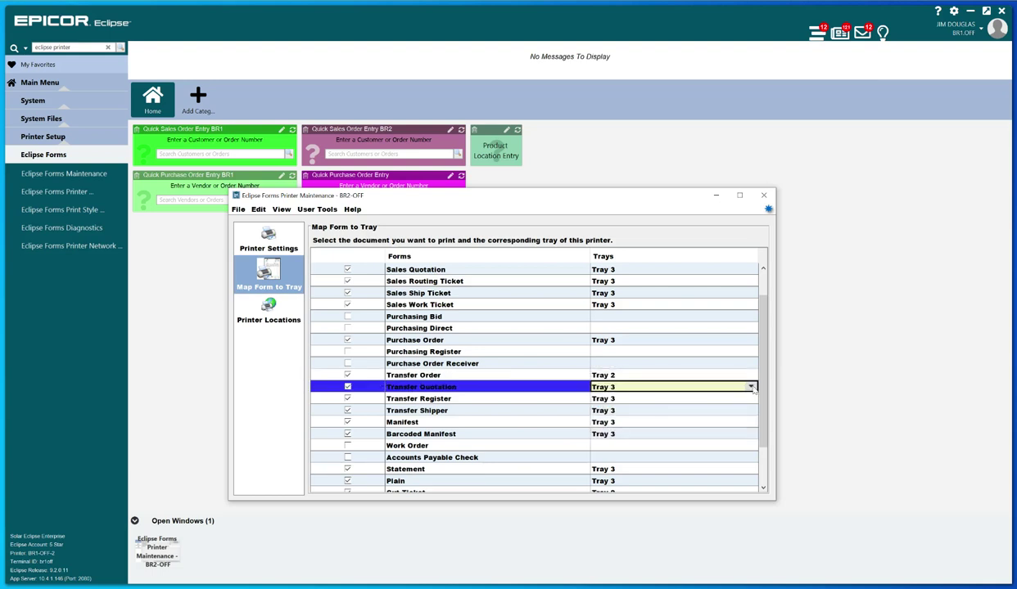
left_click(719, 385)
left_click(735, 399)
Step: Set the Transfer Register and Transfer Shipper forms to Tray 2
left_click(722, 400)
left_click(743, 400)
left_click(735, 410)
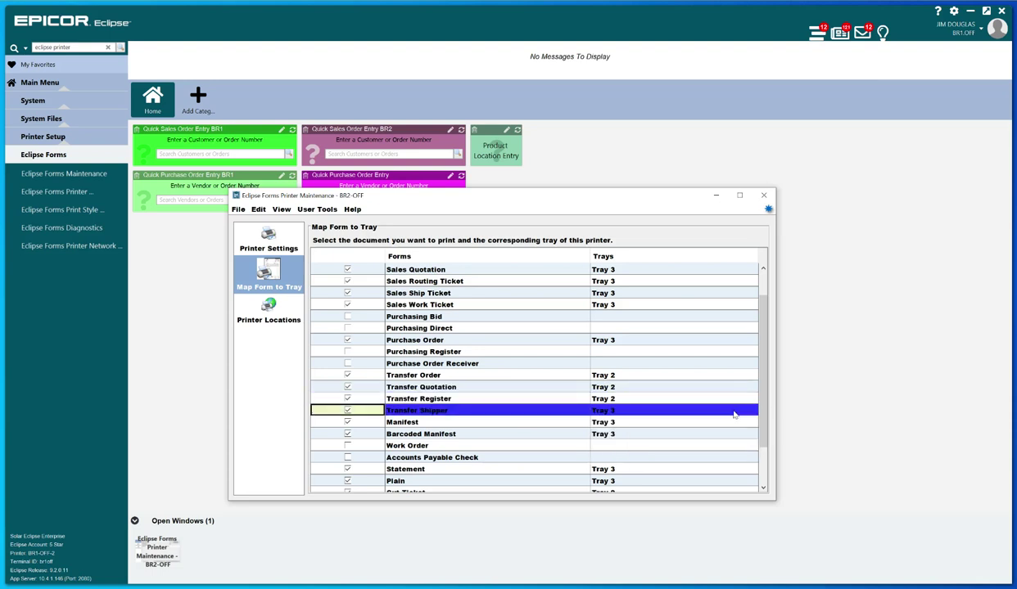
left_click(741, 410)
left_click(751, 410)
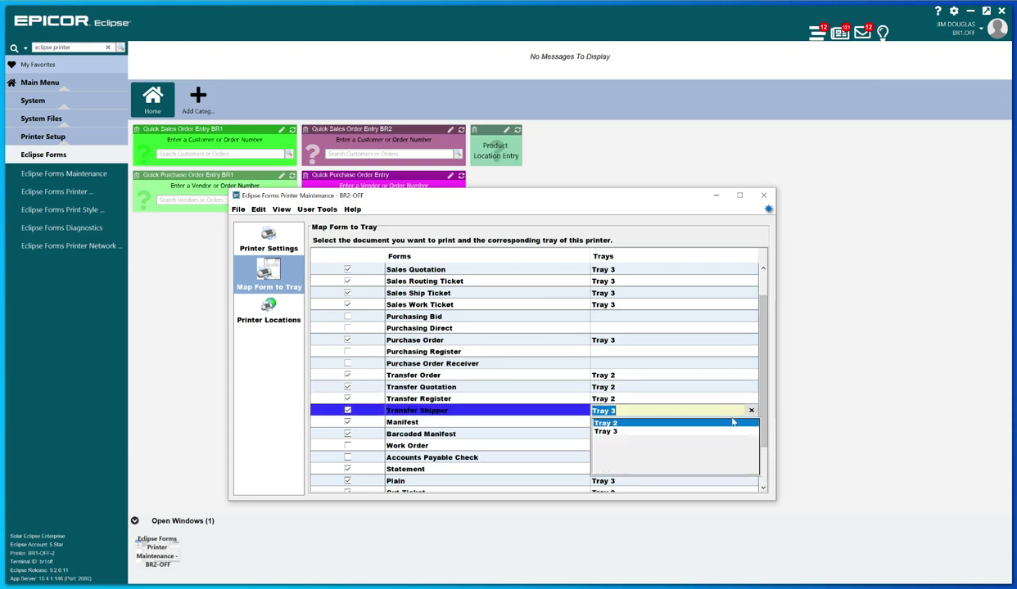
left_click(733, 424)
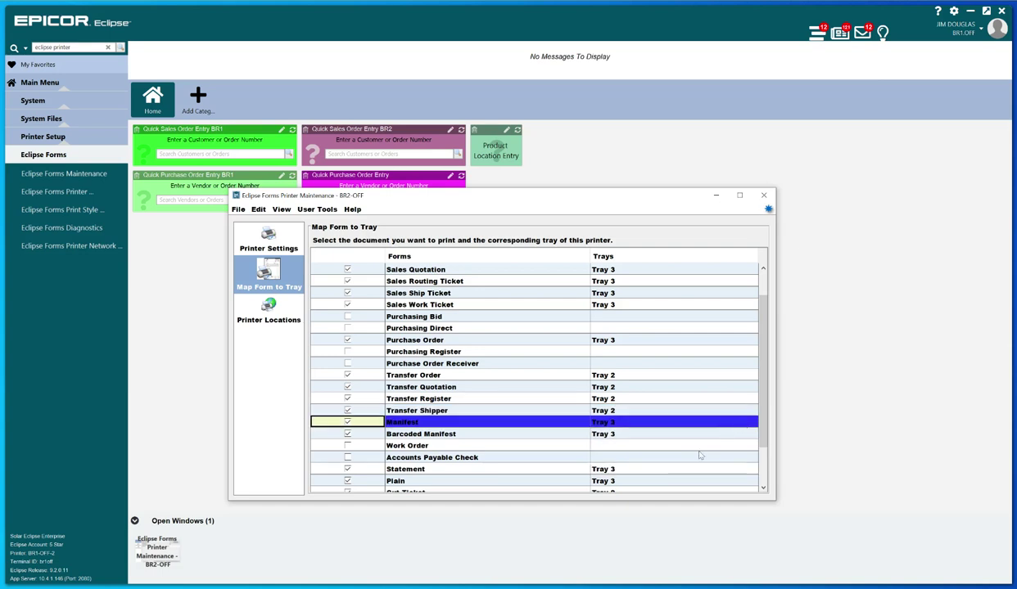
left_click(701, 363)
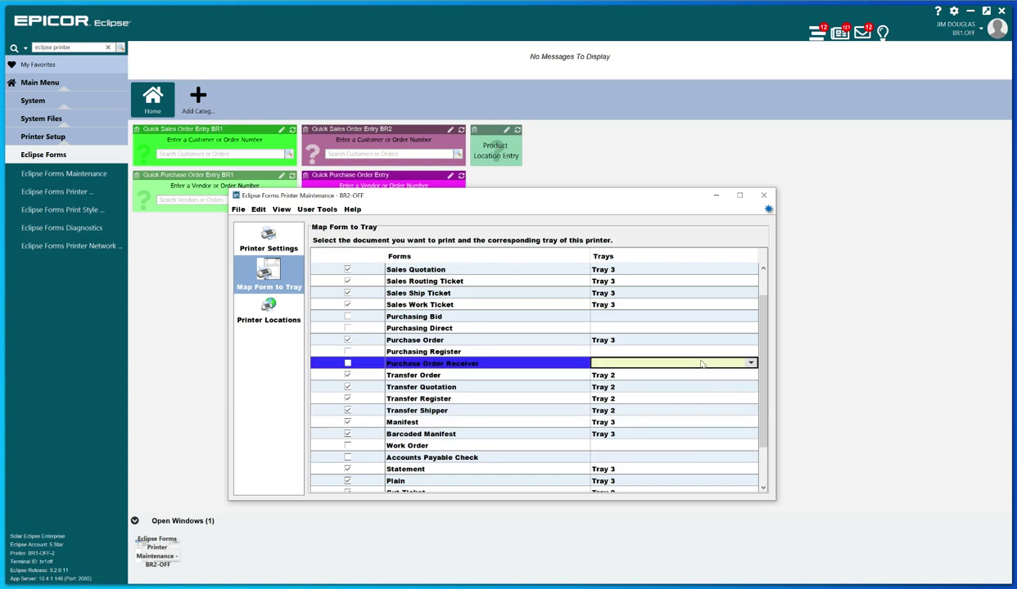
left_click(583, 406)
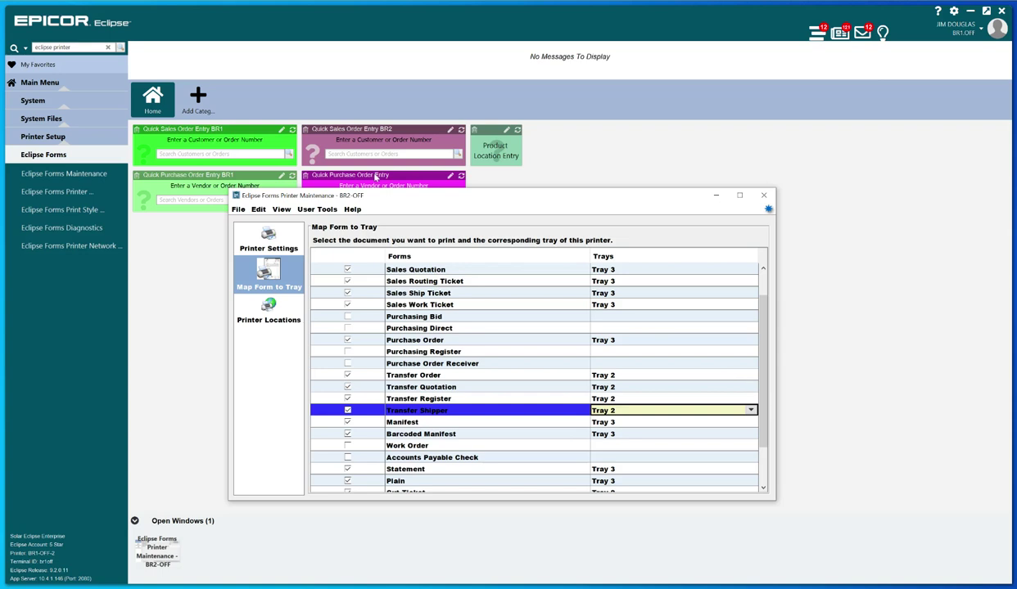
left_click(238, 209)
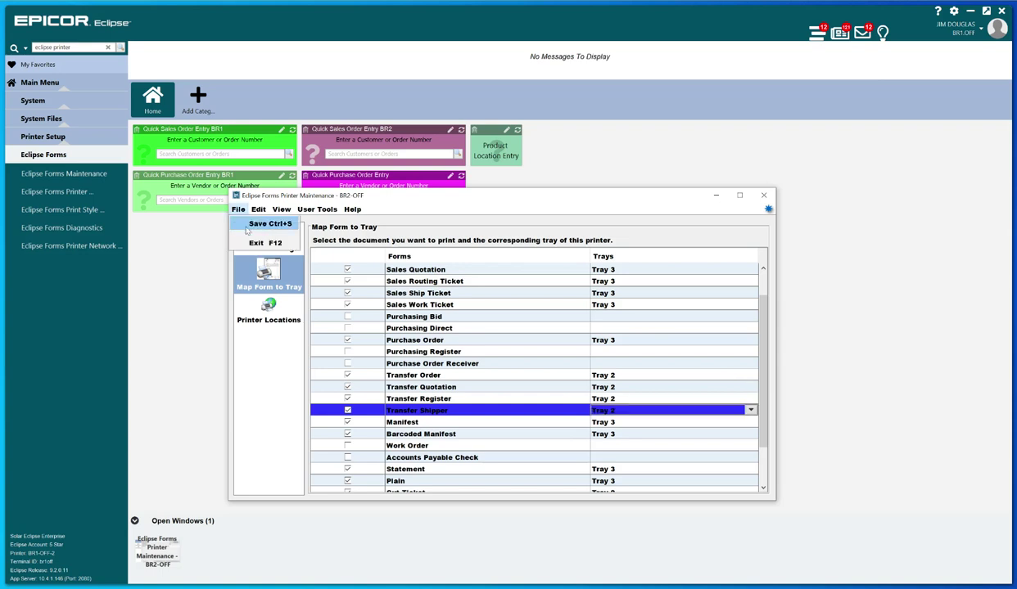
Step: Save BR2-OFF's form-to-tray map with the Transfer forms now on Tray 2
left_click(244, 223)
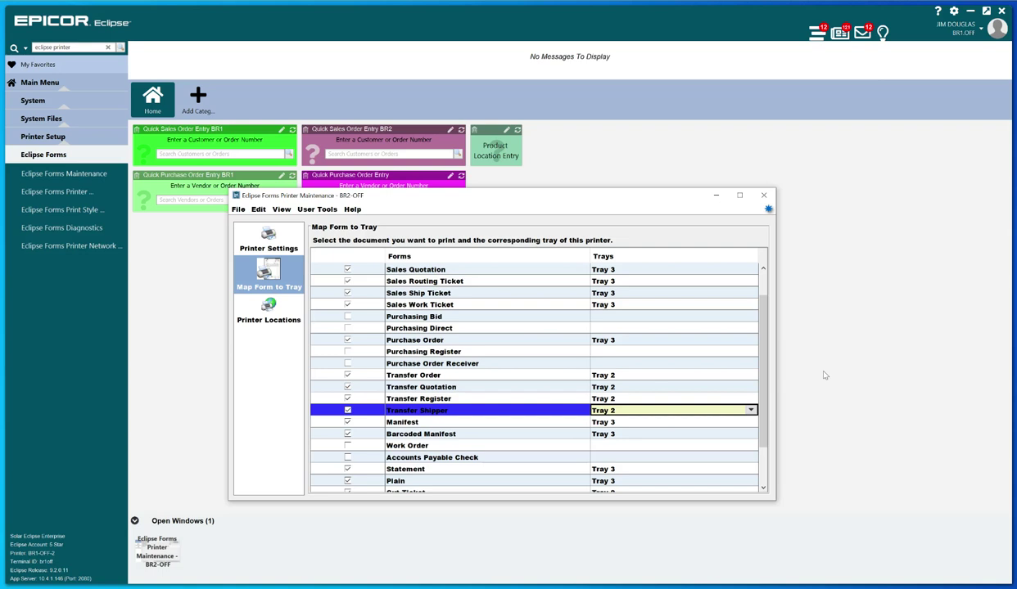
left_click(591, 522)
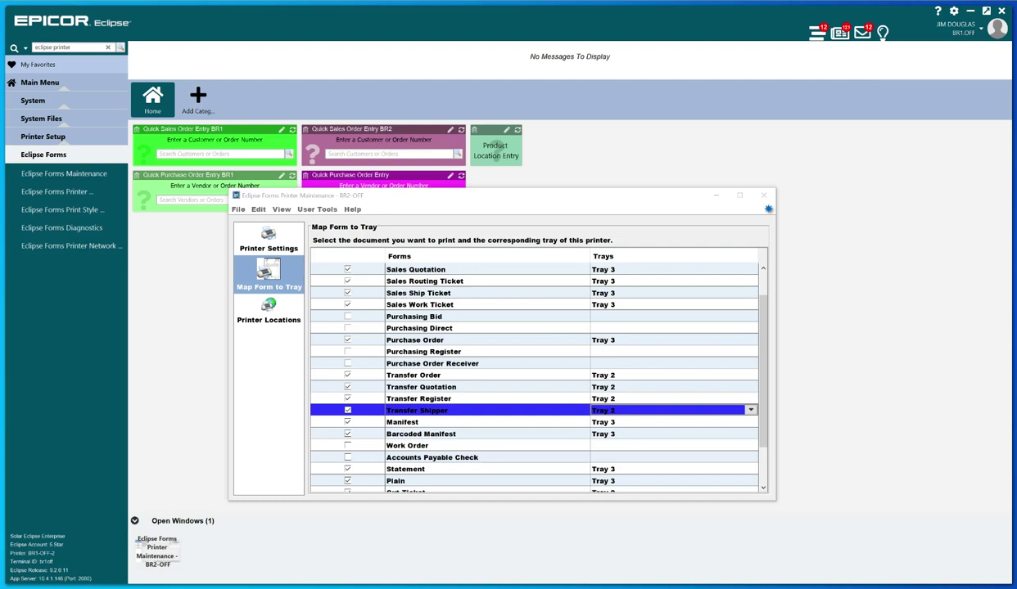
Step: Bring the print server's Devices and Printers list, including BR2-OFF, to the front
key("alt+Tab")
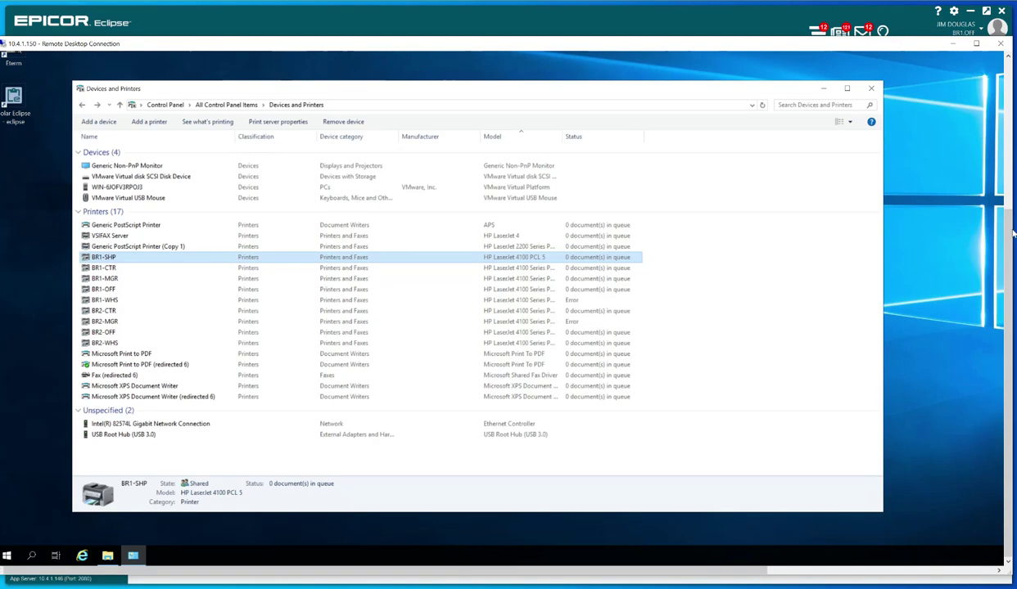